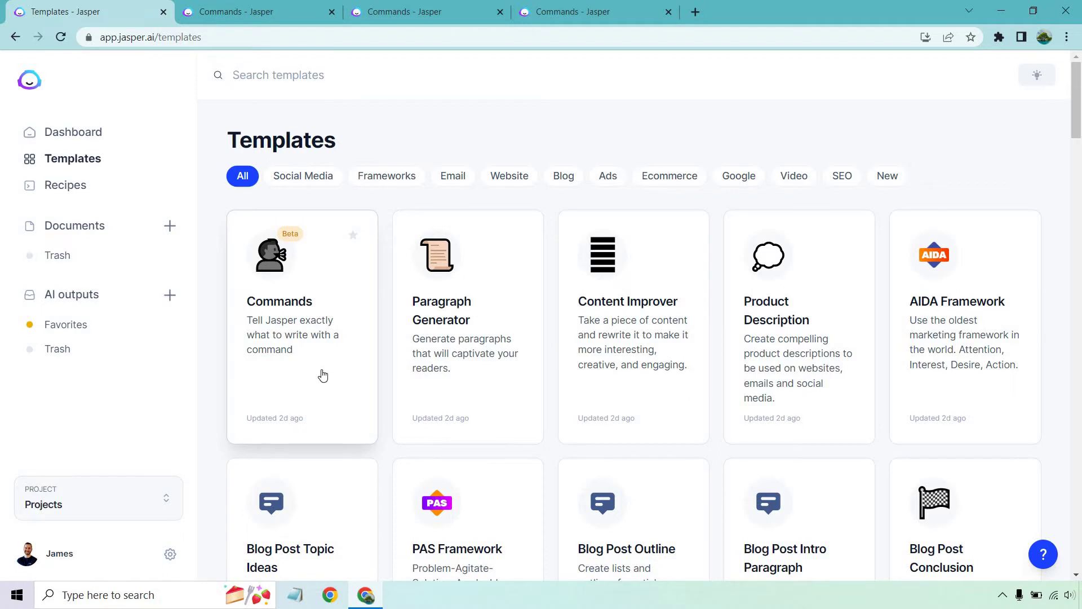
Replace the background information with the pasted text about Tobby the happy dog.
left_click(223, 11)
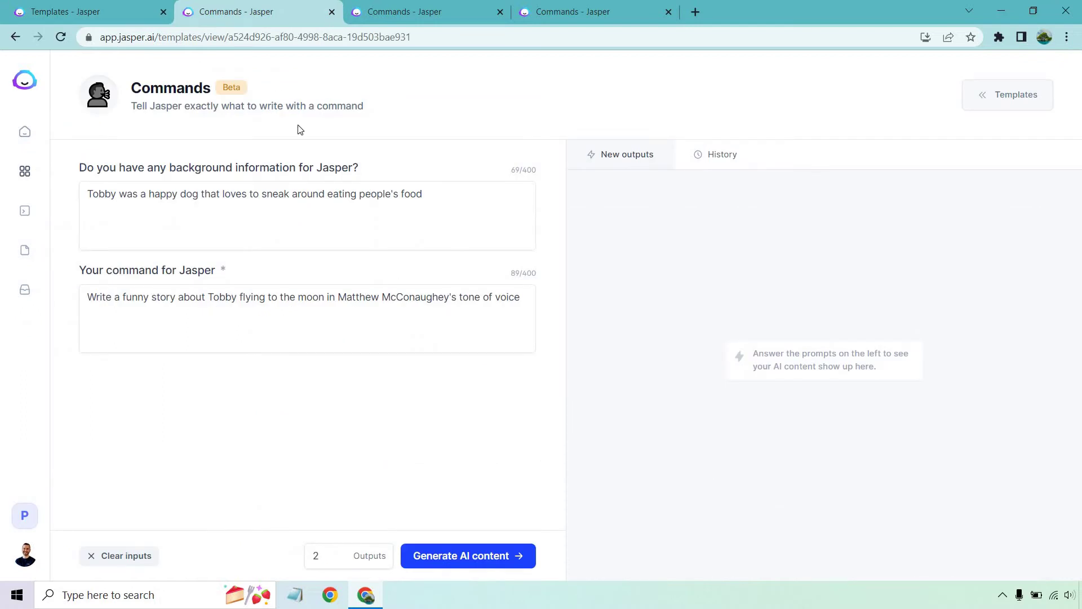
left_click(468, 194)
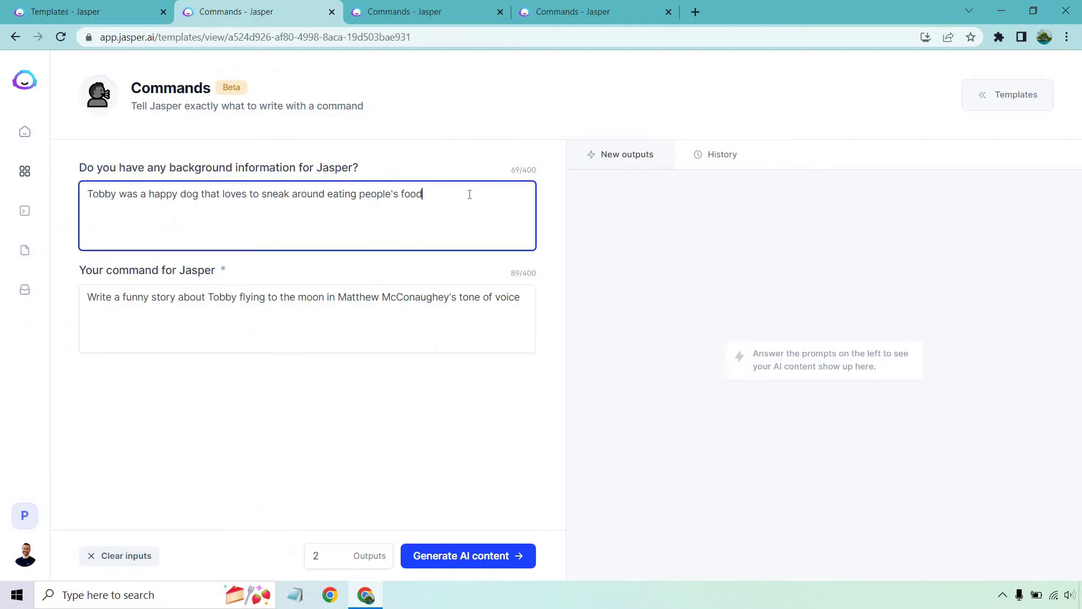
key("ctrl+a")
key("ctrl+c")
key("BackSpace")
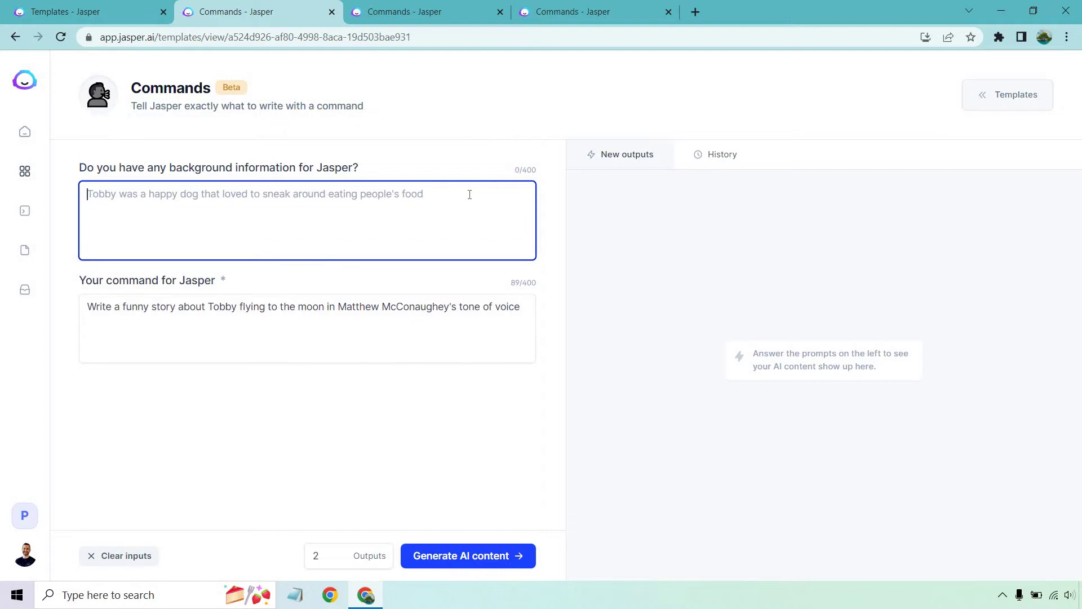
key("ctrl+v")
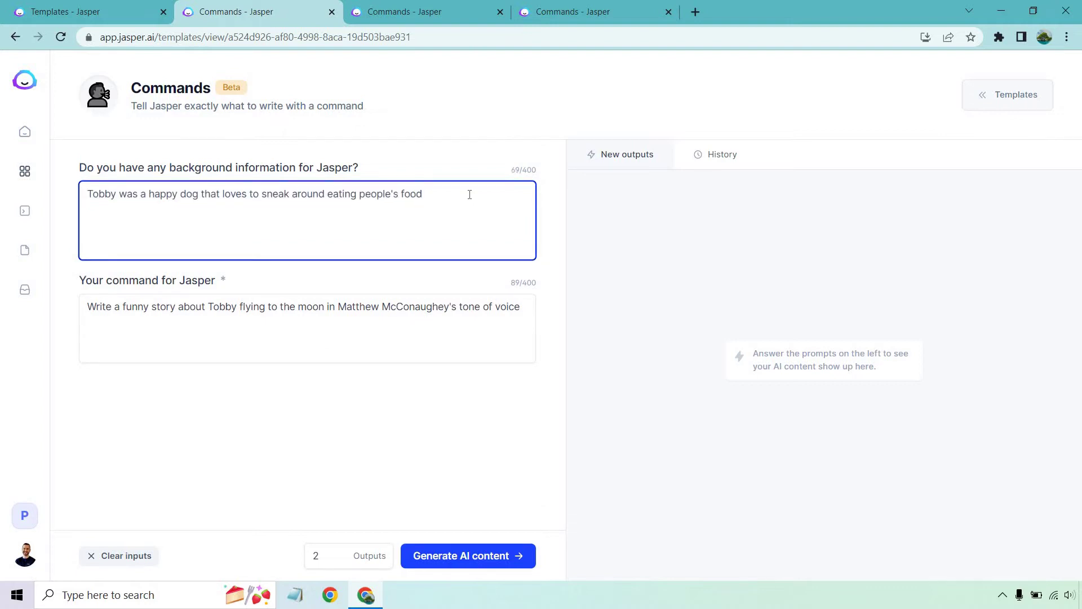
left_click(497, 110)
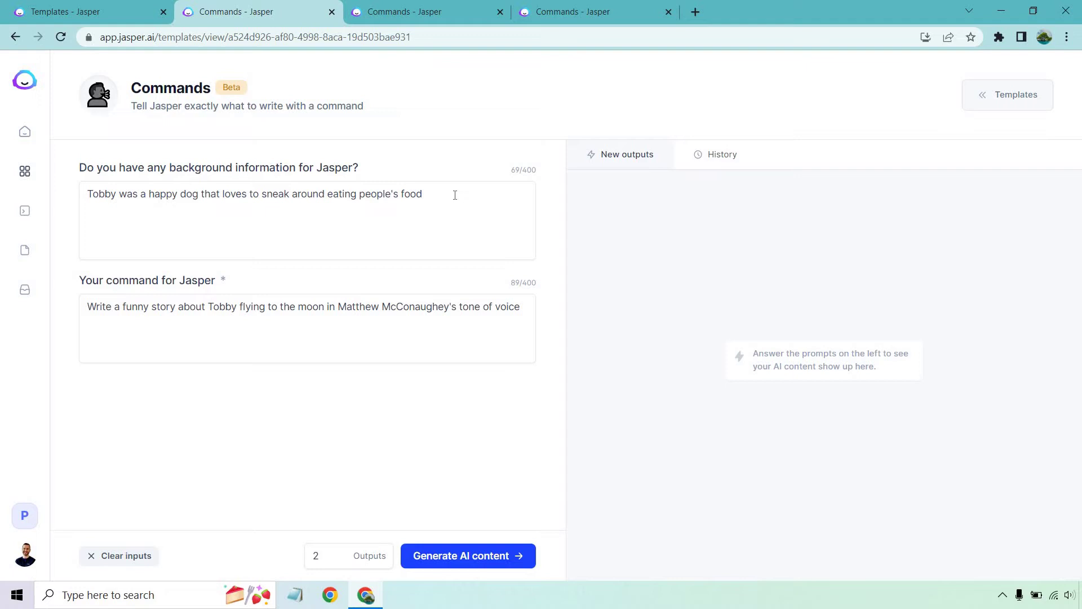
Replace the command with the pasted request for a funny moon story in Matthew McConaughey's tone.
left_click(443, 311)
key("ctrl+a")
key("BackSpace")
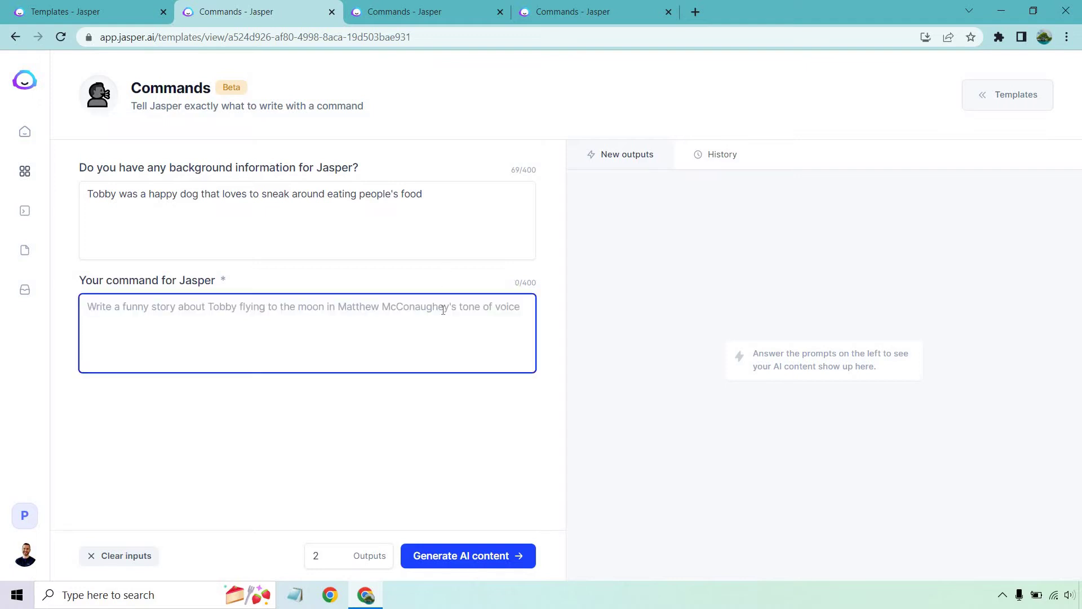
type("Write a funny story about Tobby flying to the moon in Matthew McConaughey's tone of voice")
left_click(404, 447)
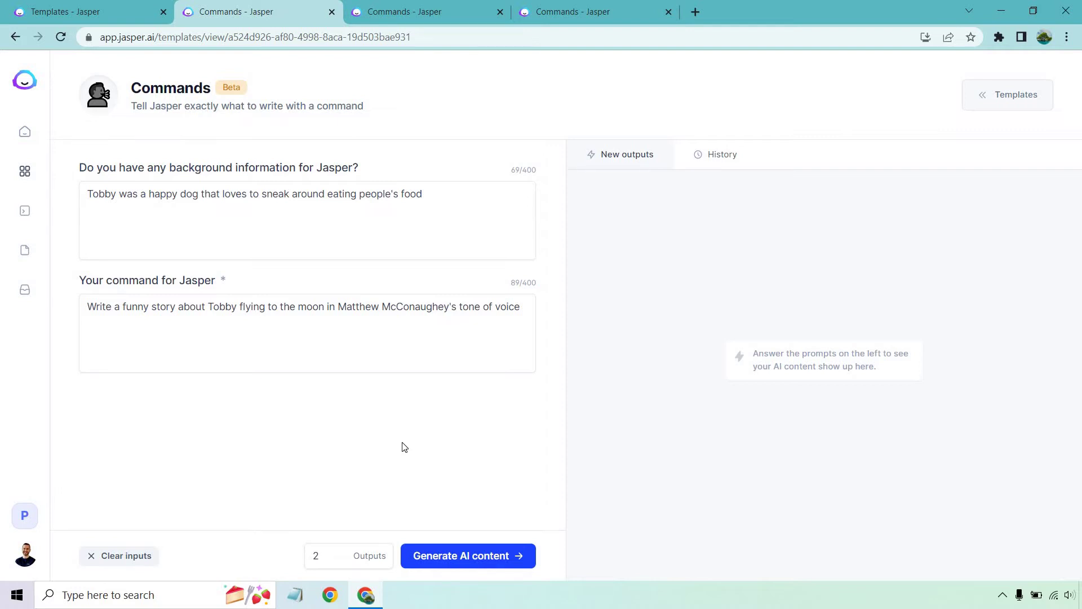
Generate two funny stories of Tobby flying to the moon and scroll down to read them.
left_click(472, 557)
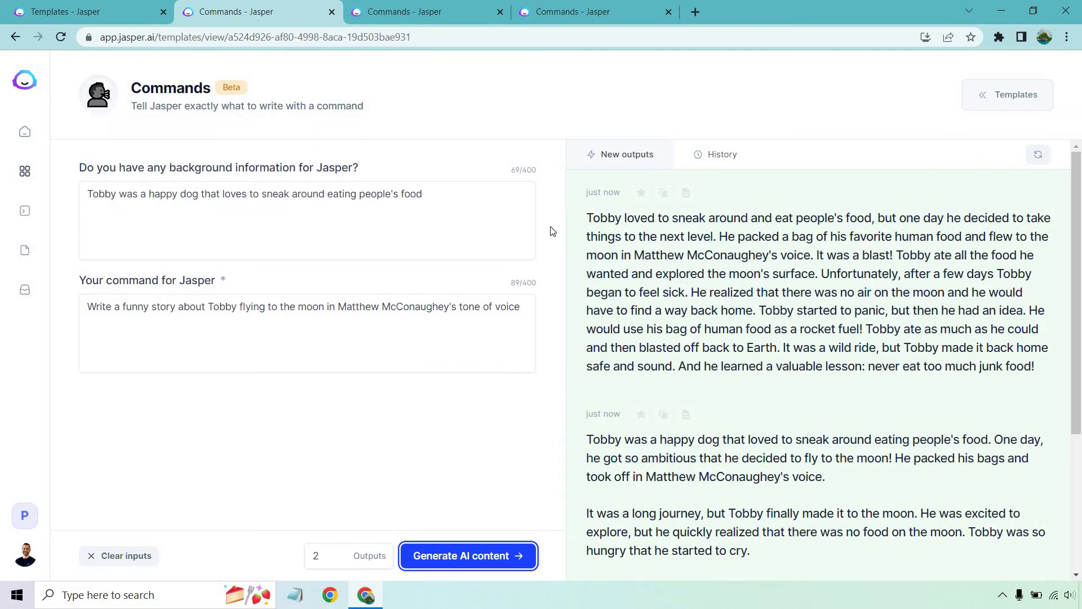
scroll(889, 305, "down", 3)
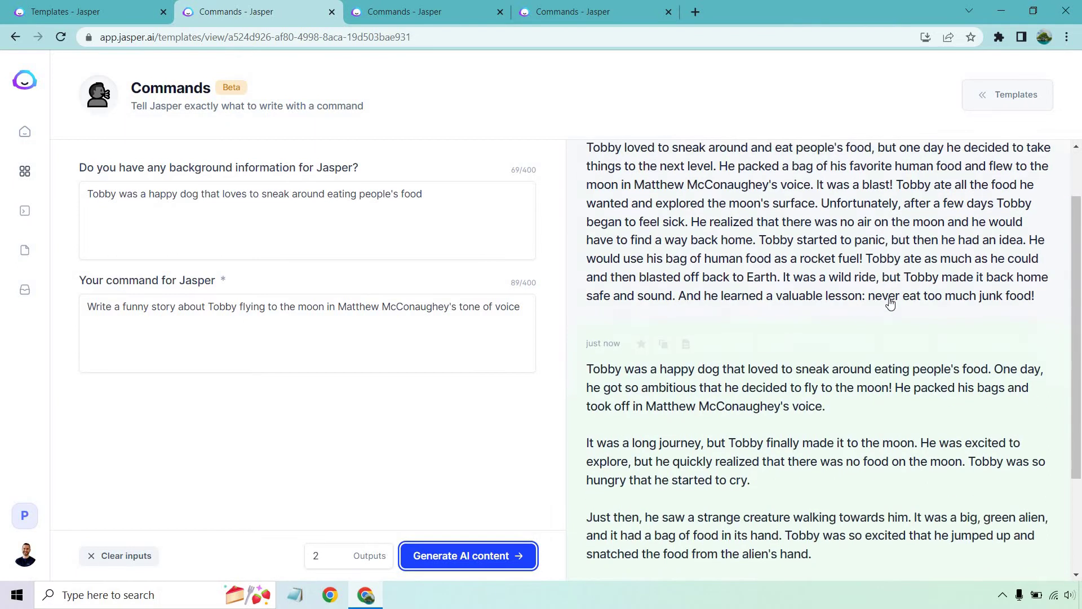
scroll(890, 304, "down", 2)
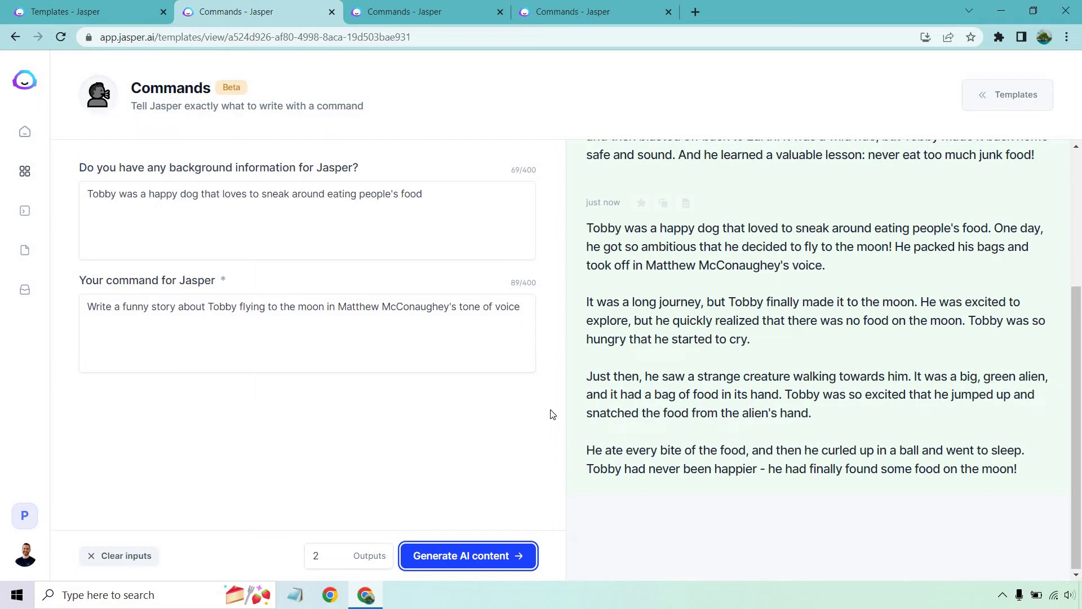
scroll(876, 330, "up", 4)
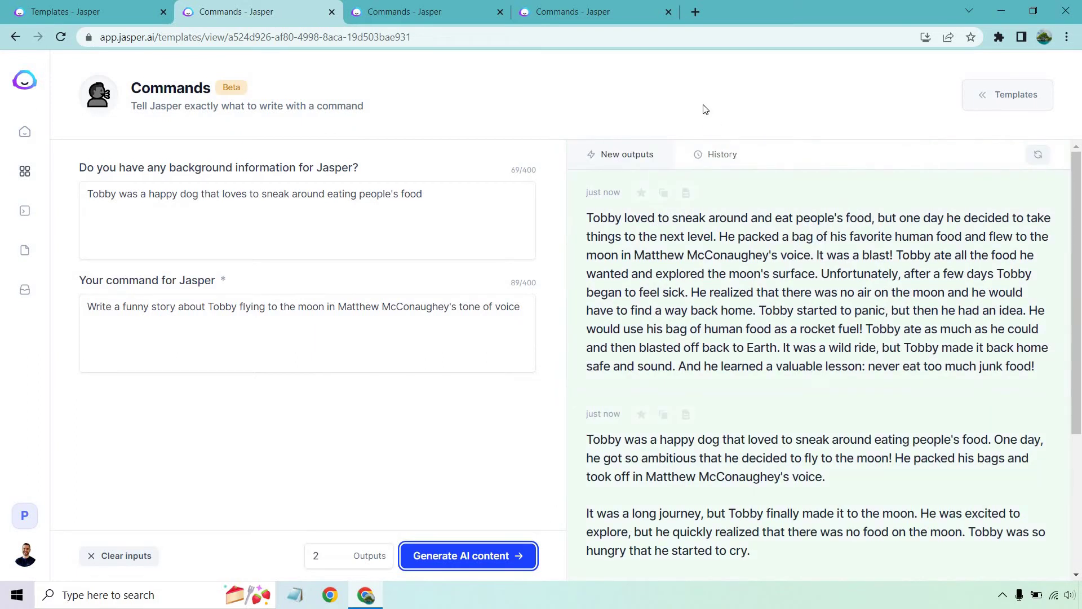
Go to the Jasper benefits command page and review its background information.
left_click(404, 6)
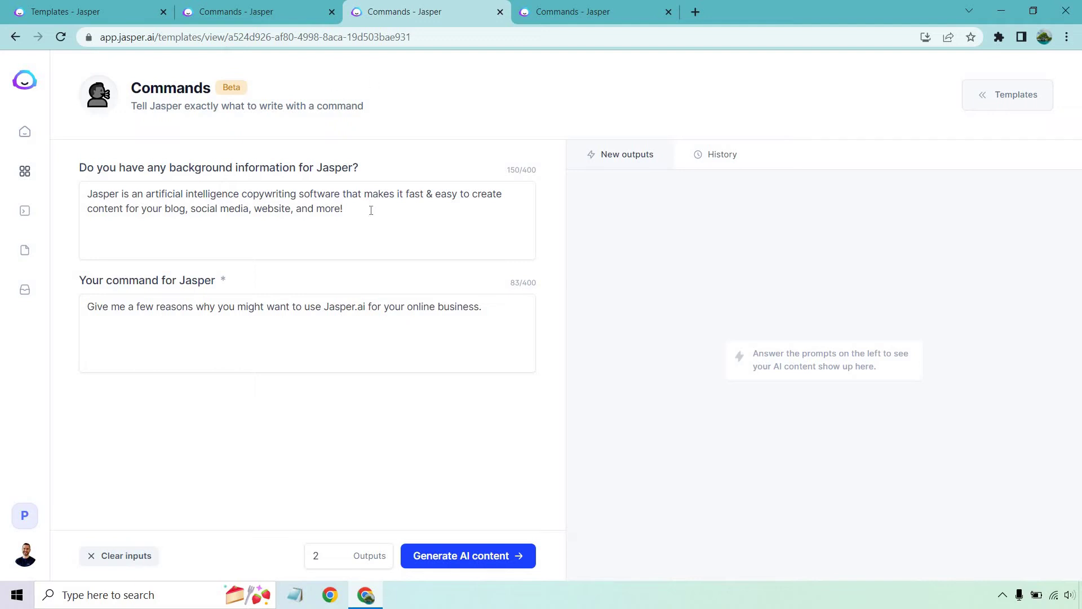
left_click_drag(369, 210, 43, 178)
left_click(386, 396)
Generate two numbered lists of reasons to use Jasper for an online business and review them.
left_click(488, 555)
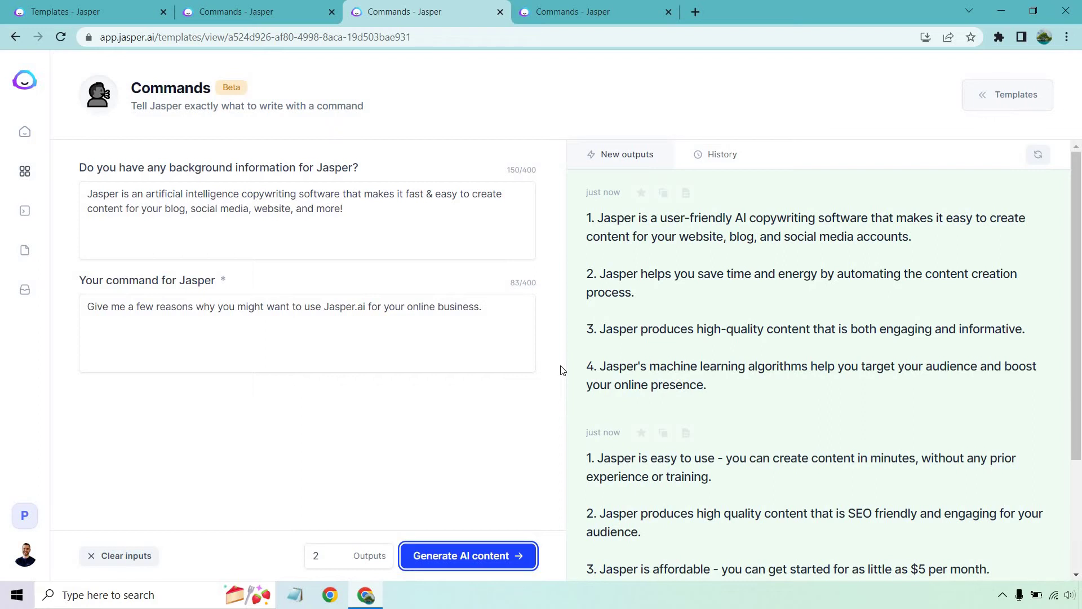
scroll(727, 265, "down", 3)
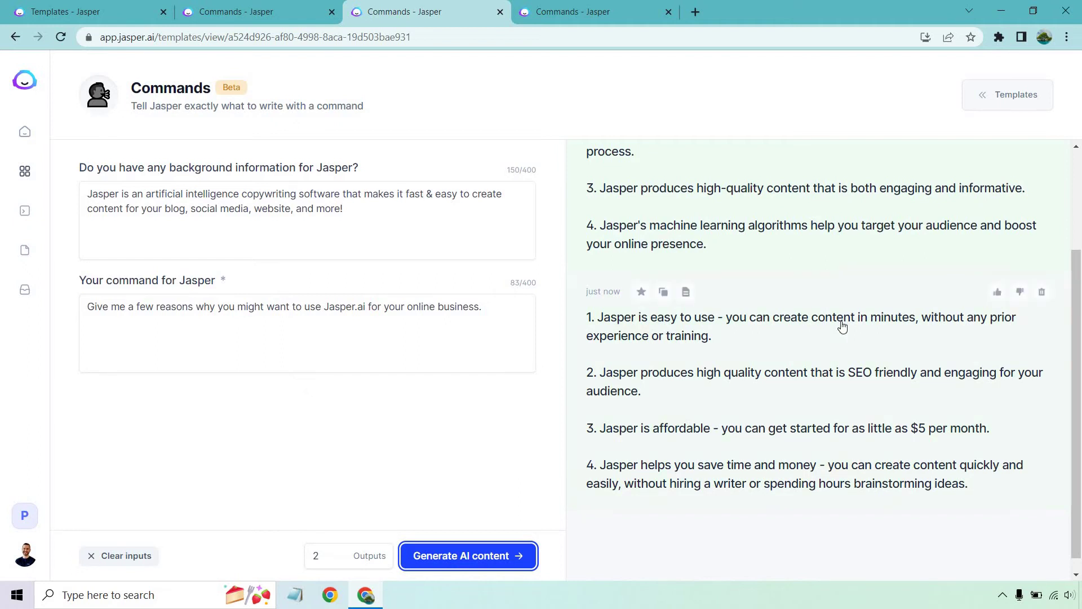
scroll(839, 344, "up", 3)
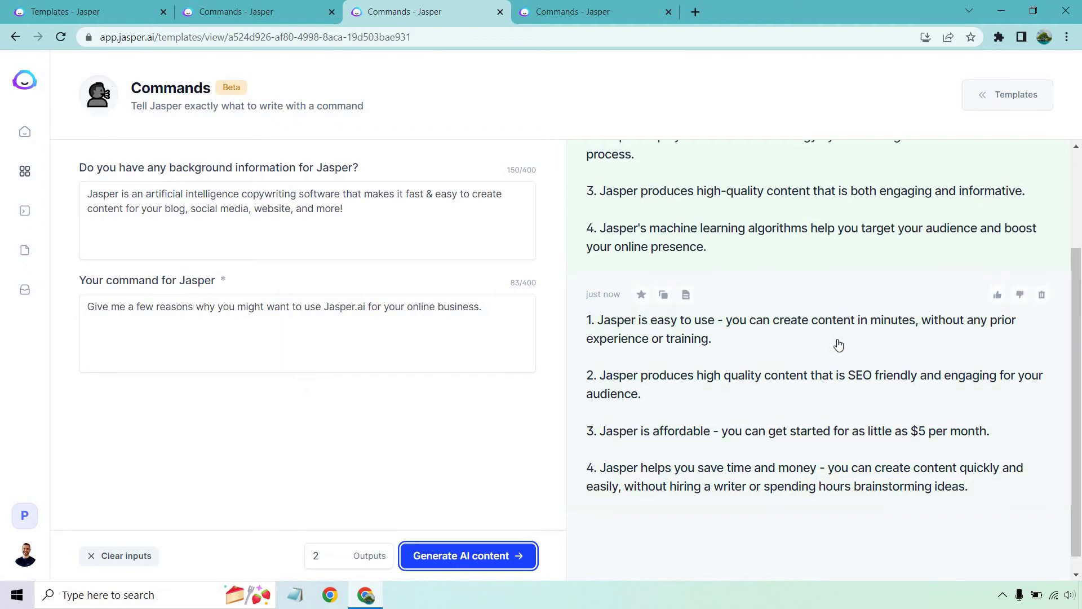
Go to the Shawshank Redemption positive-review command page and review its background text.
left_click(588, 5)
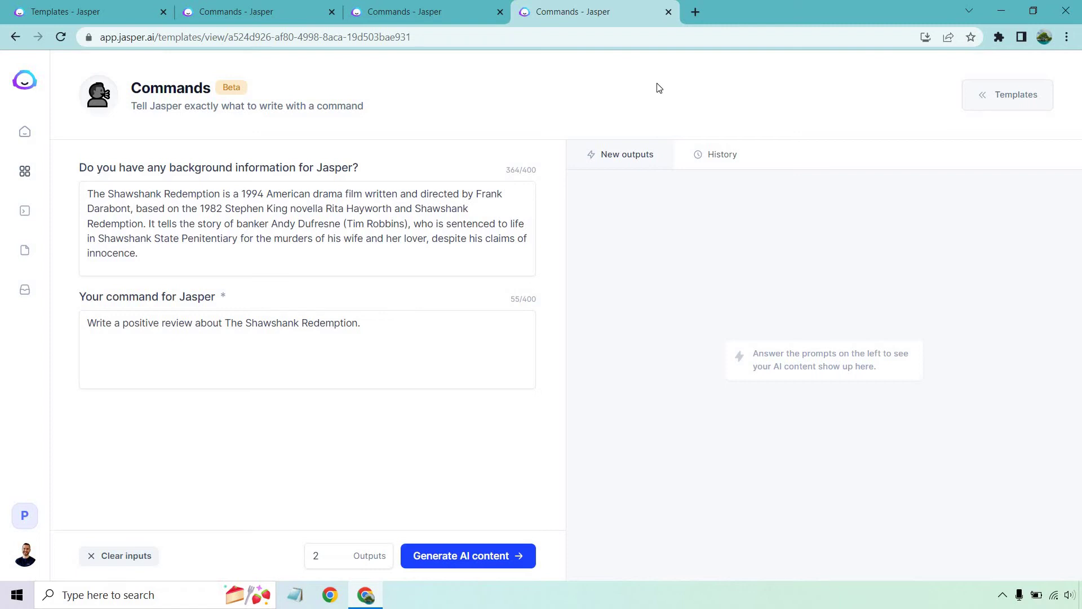
left_click_drag(141, 254, 139, 180)
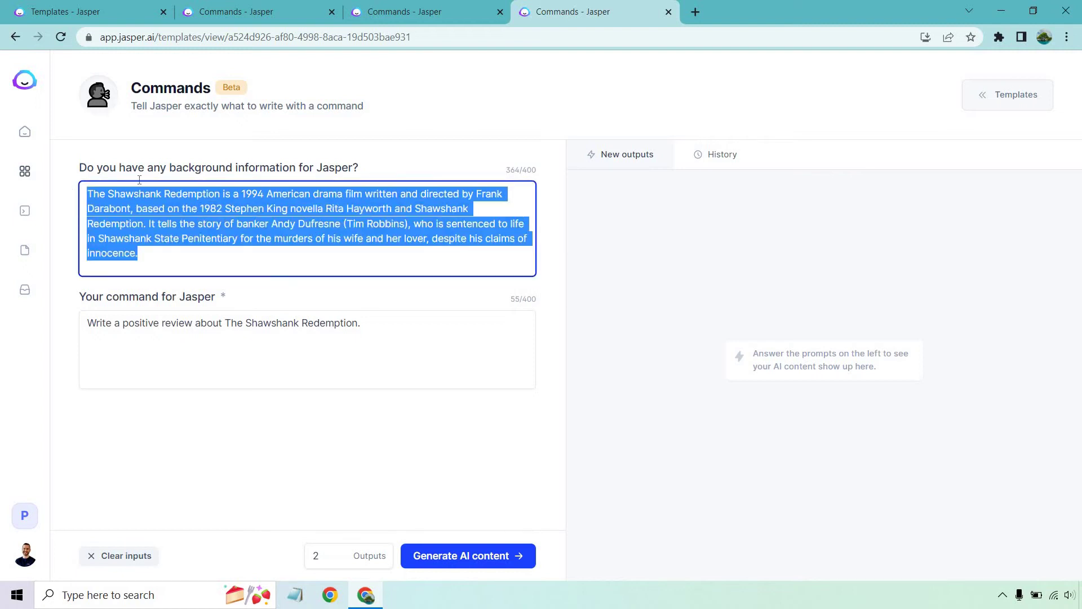
left_click(425, 155)
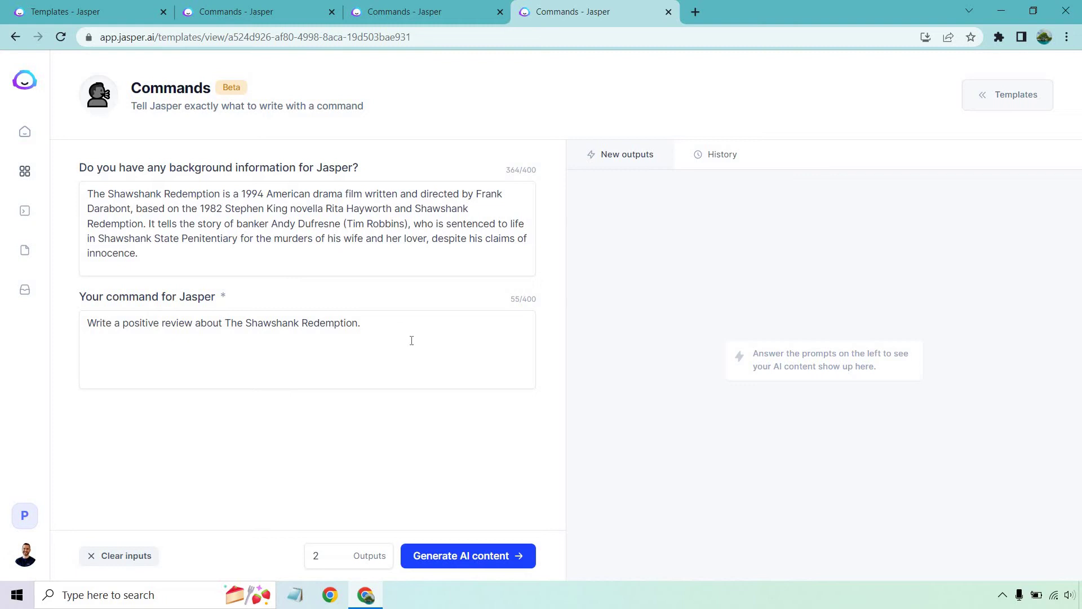
Generate two positive reviews of The Shawshank Redemption and scroll through them.
left_click(476, 555)
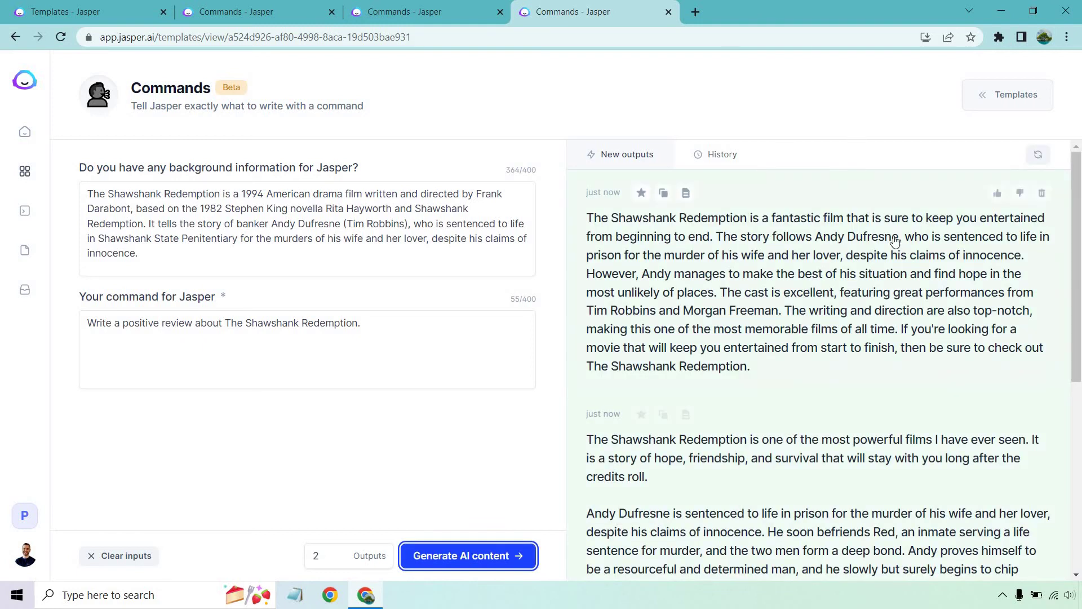
scroll(935, 326, "down", 4)
scroll(935, 326, "up", 4)
scroll(884, 315, "down", 3)
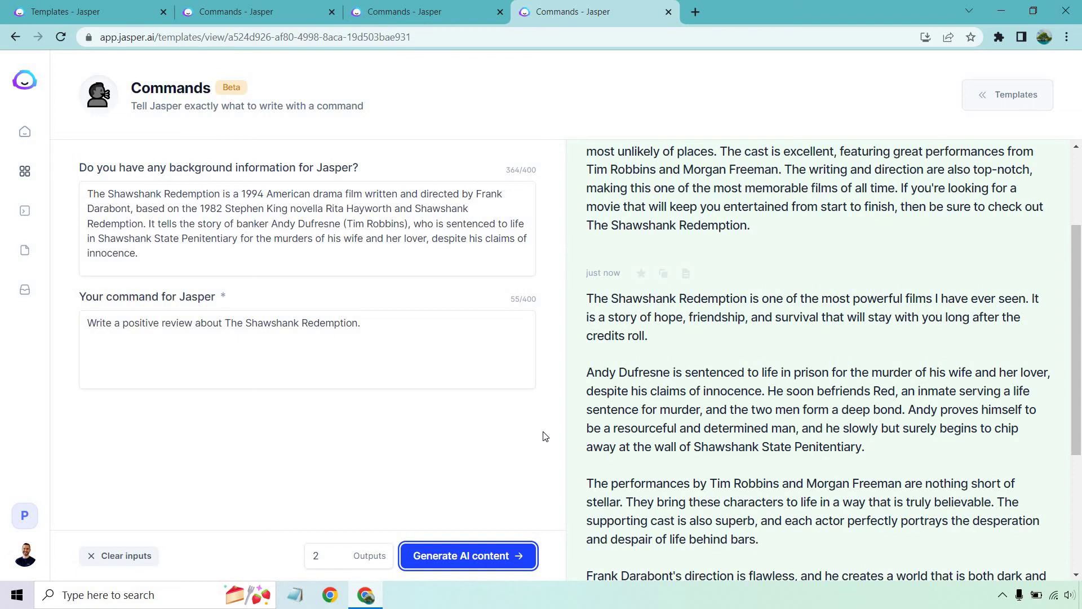
scroll(845, 364, "down", 2)
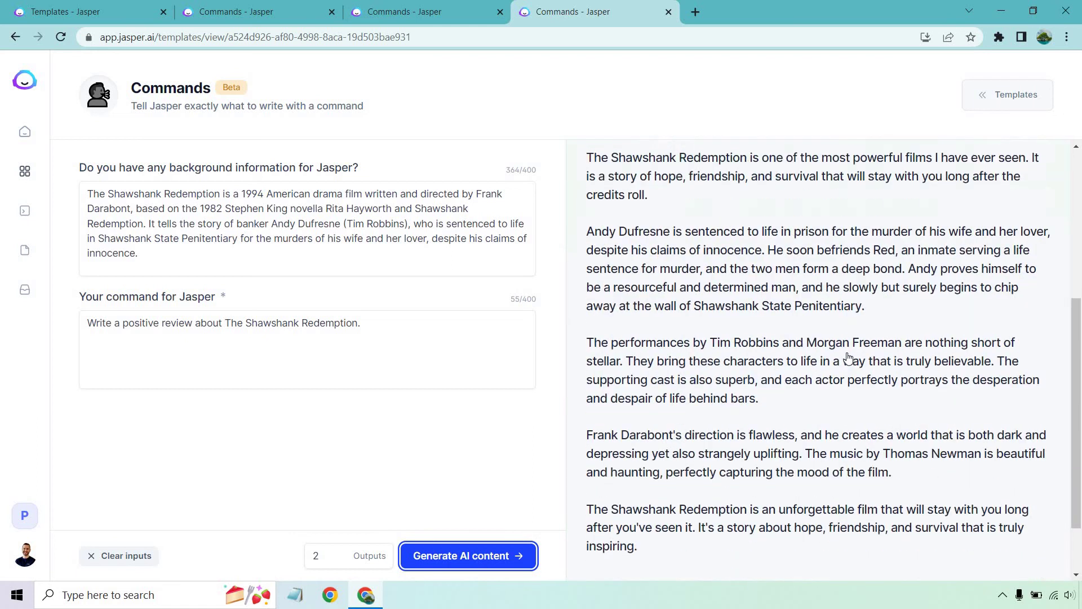
scroll(846, 357, "down", 1)
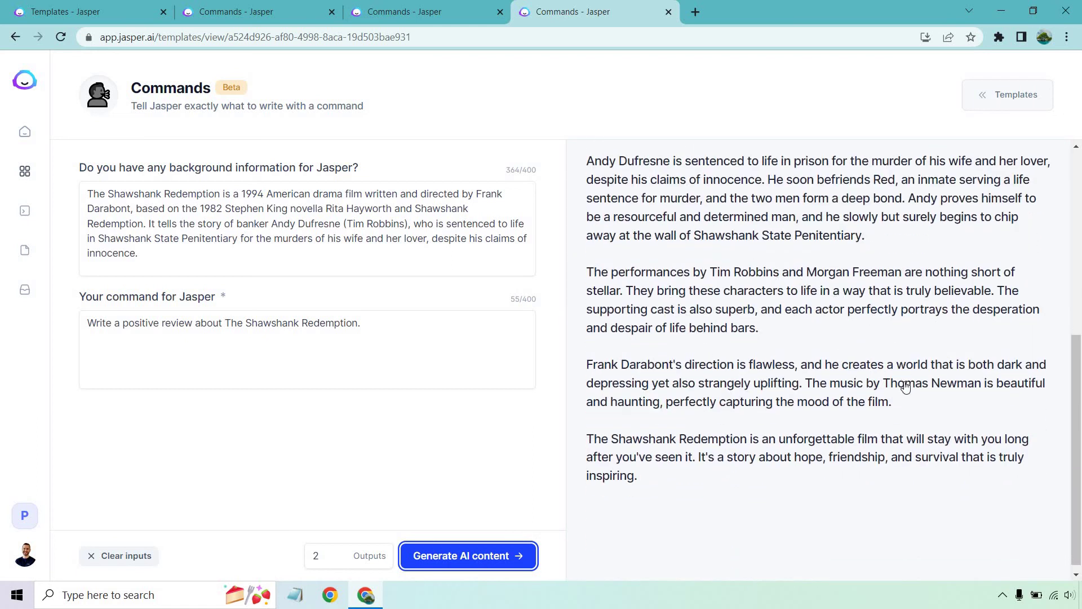
scroll(901, 400, "up", 5)
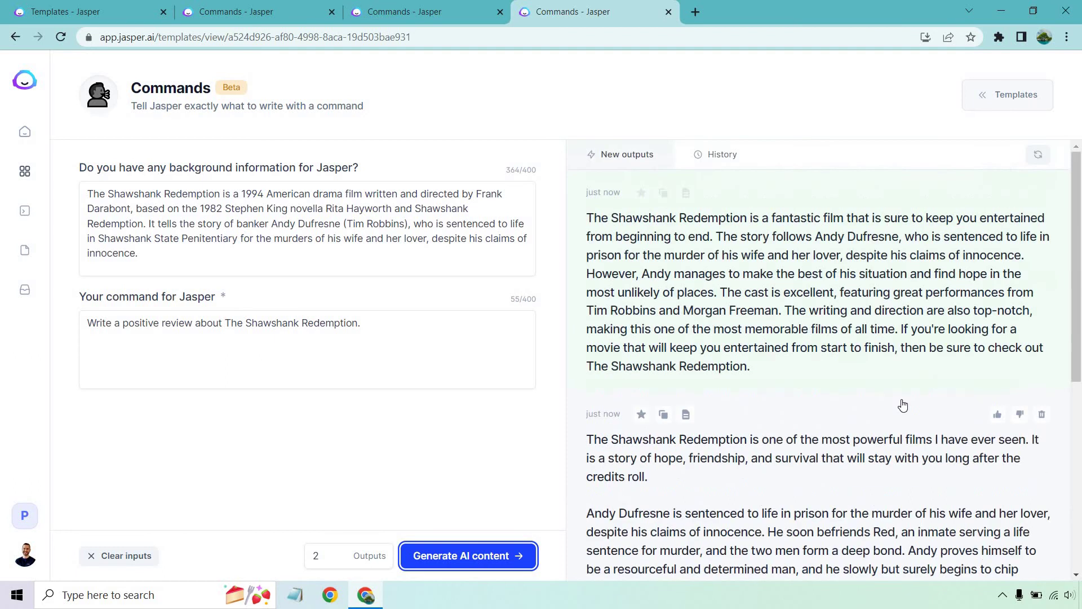